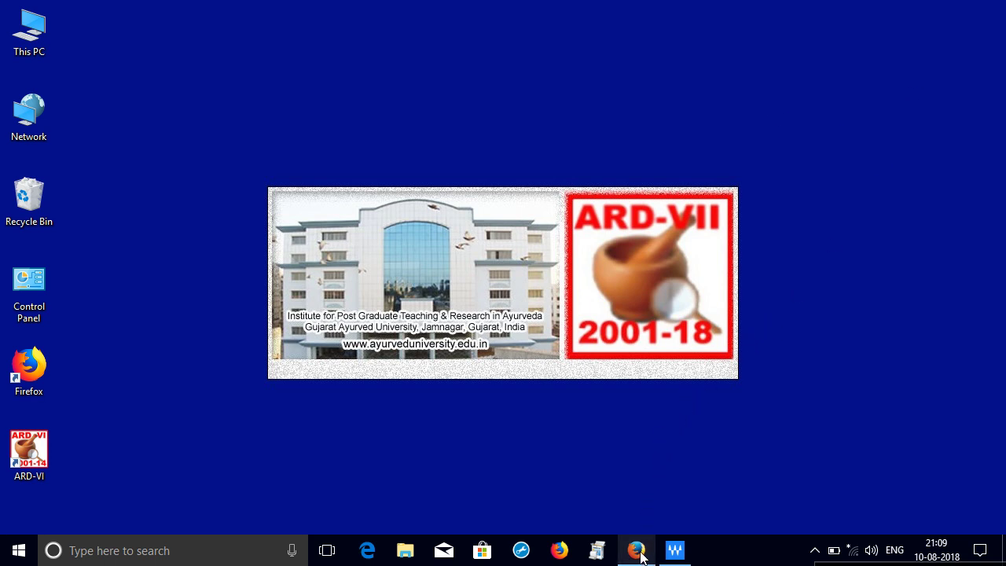
- Bring up the open Ayurvedic Research Database (VI Edition) window and close it to shut the database down
{"action": "mouse_move", "coordinate": [641, 550]}
{"action": "left_click", "coordinate": [668, 488]}
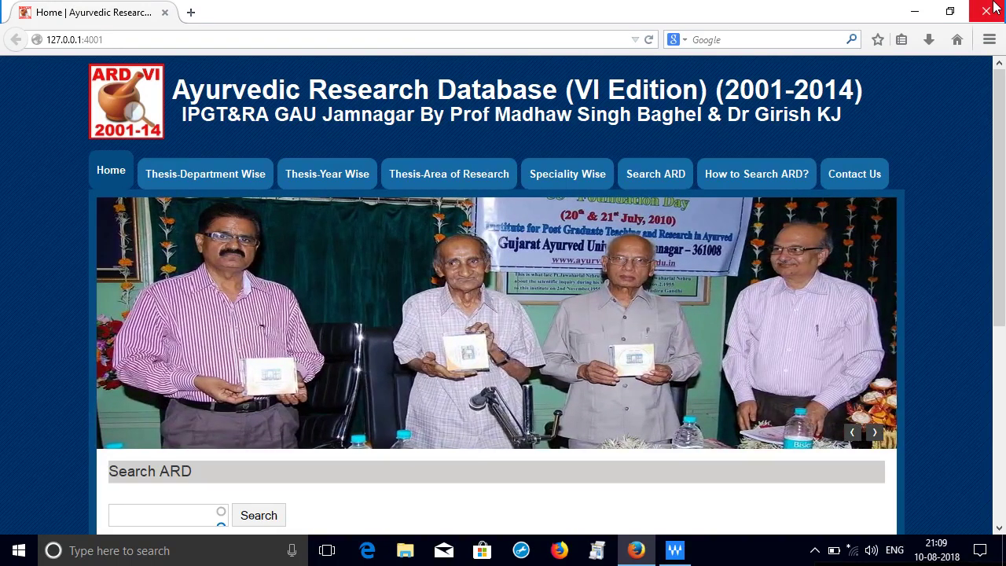
{"action": "left_click", "coordinate": [995, 6]}
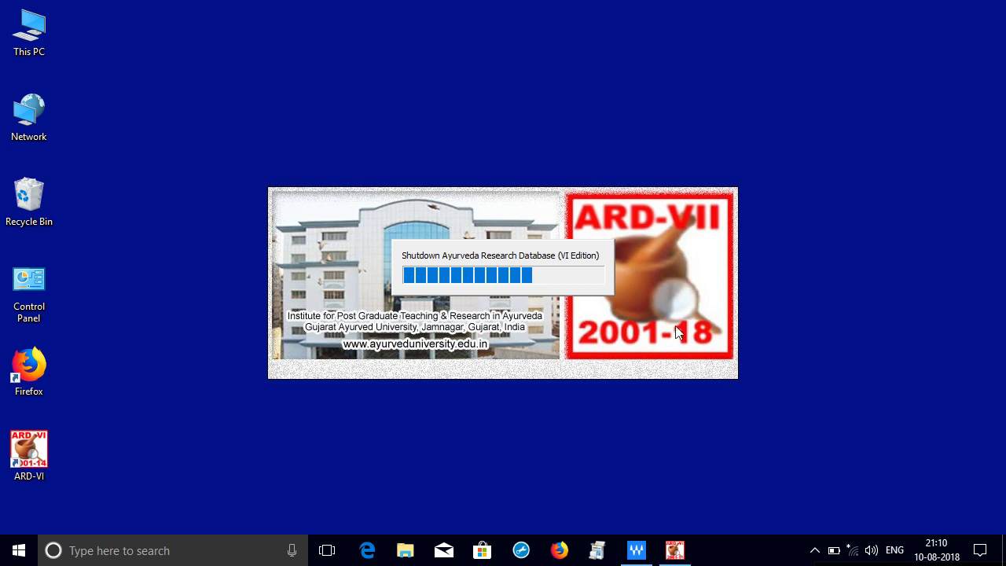
- Open Task Manager and select the background process Java(TM) Platform SE binary (32 bit)
{"action": "right_click", "coordinate": [735, 558]}
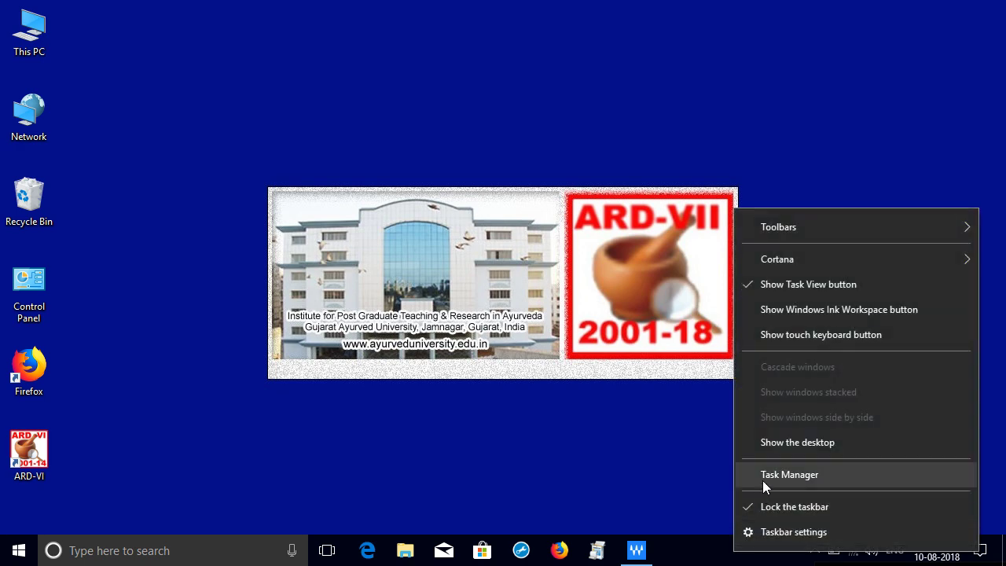
{"action": "left_click", "coordinate": [763, 476]}
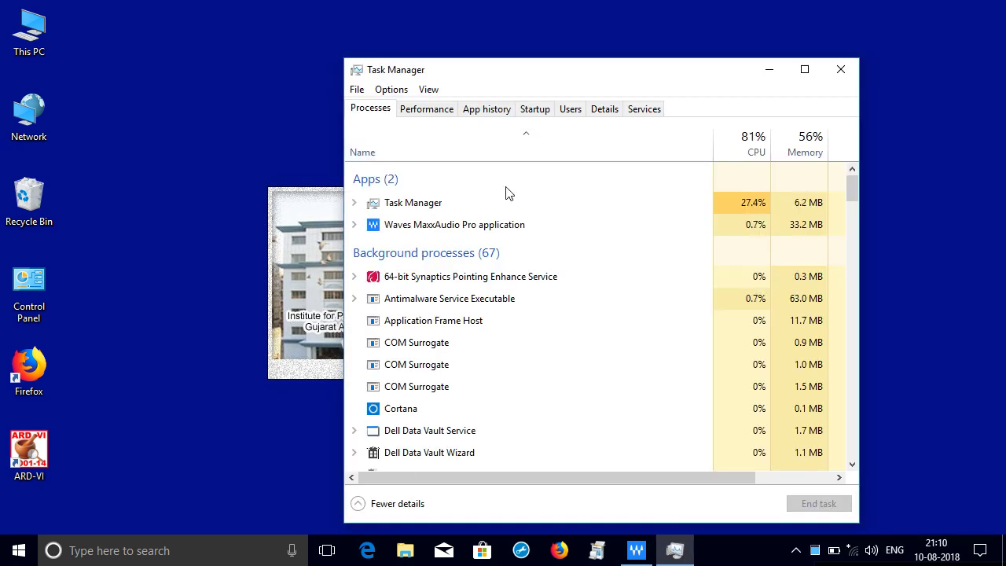
{"action": "scroll", "coordinate": [464, 299], "scroll_direction": "down", "scroll_amount": 3}
{"action": "scroll", "coordinate": [463, 331], "scroll_direction": "down", "scroll_amount": 6}
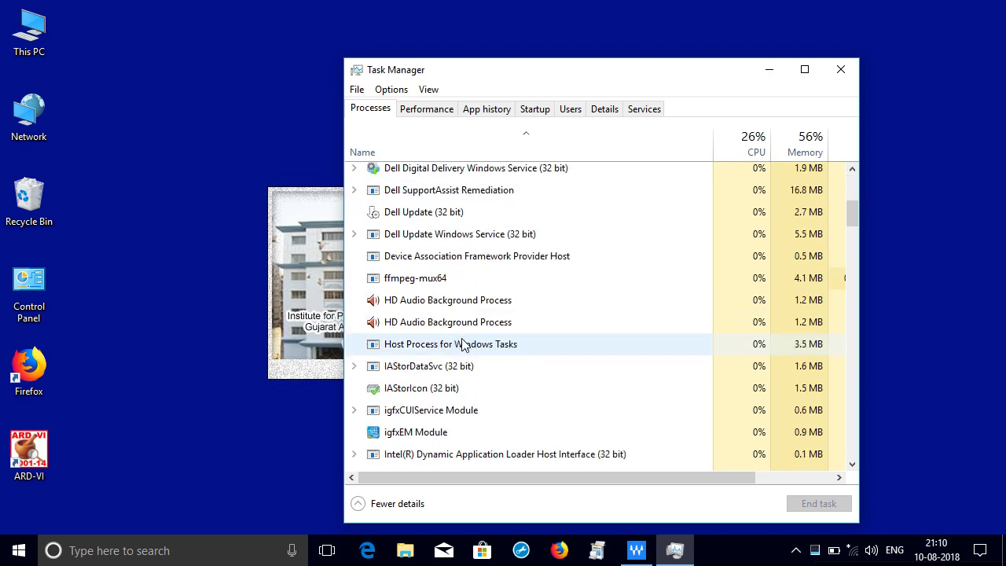
{"action": "scroll", "coordinate": [424, 375], "scroll_direction": "down", "scroll_amount": 1}
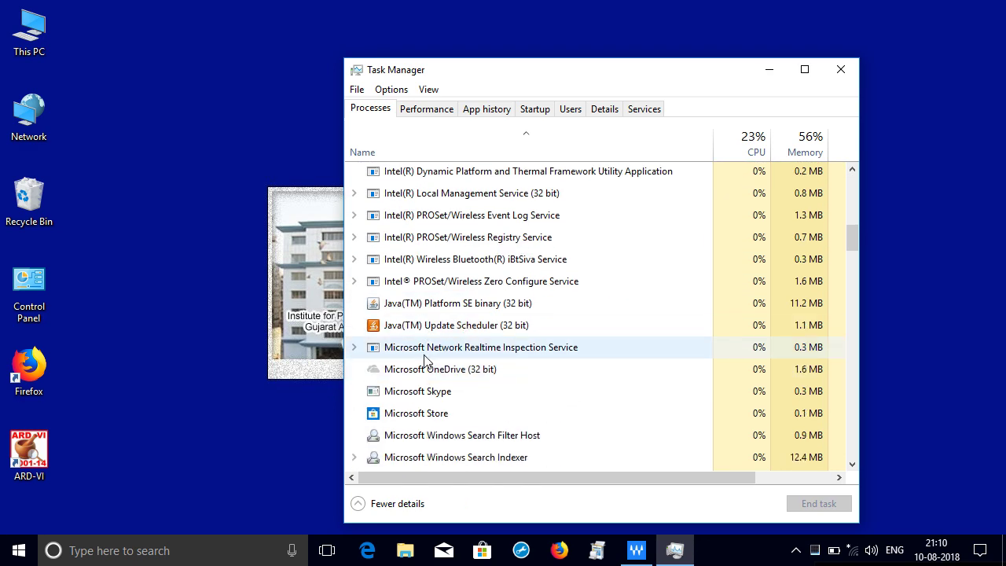
{"action": "left_click", "coordinate": [431, 312]}
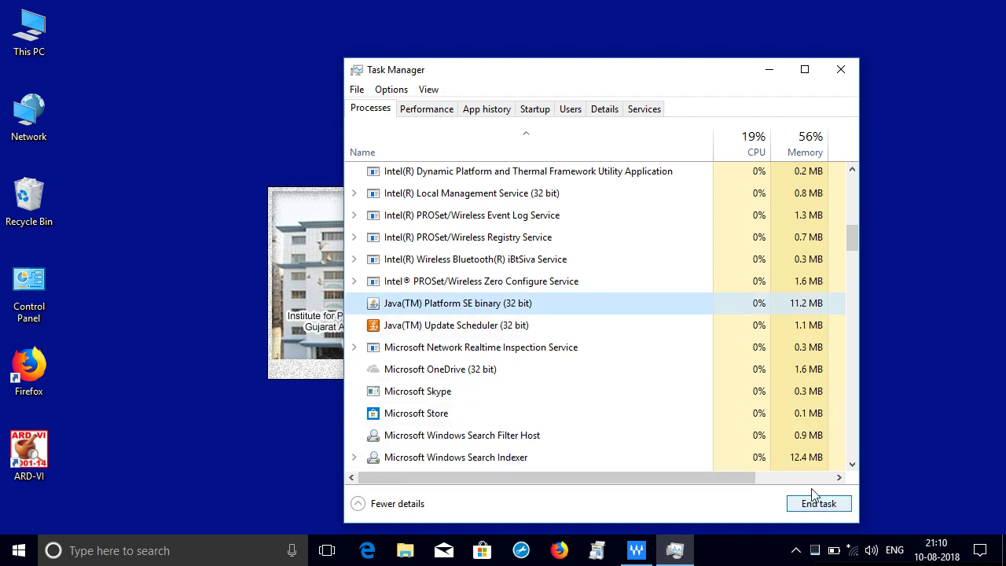
- View the version details in the file properties of the Java(TM) Platform SE binary process
{"action": "right_click", "coordinate": [539, 305]}
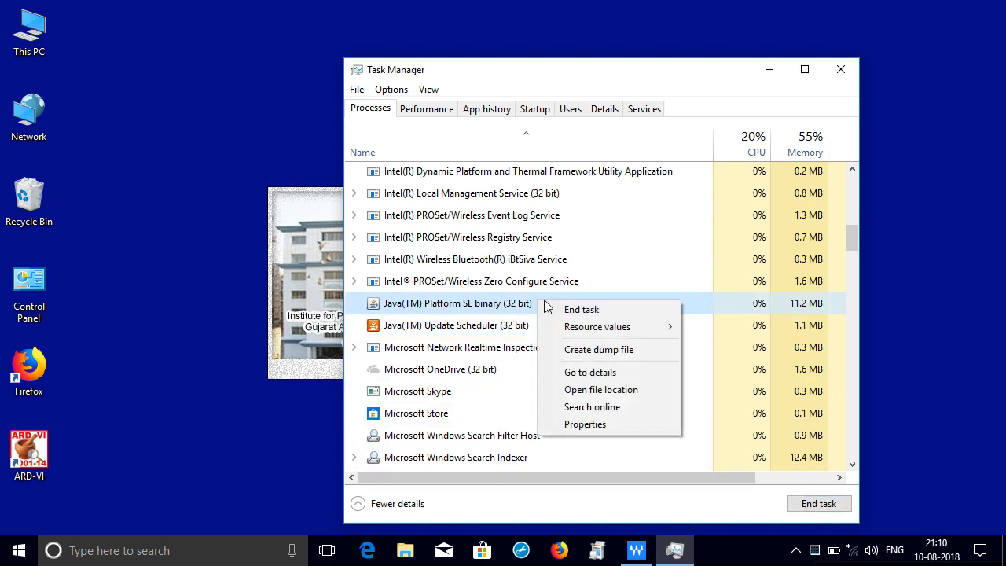
{"action": "left_click", "coordinate": [604, 426]}
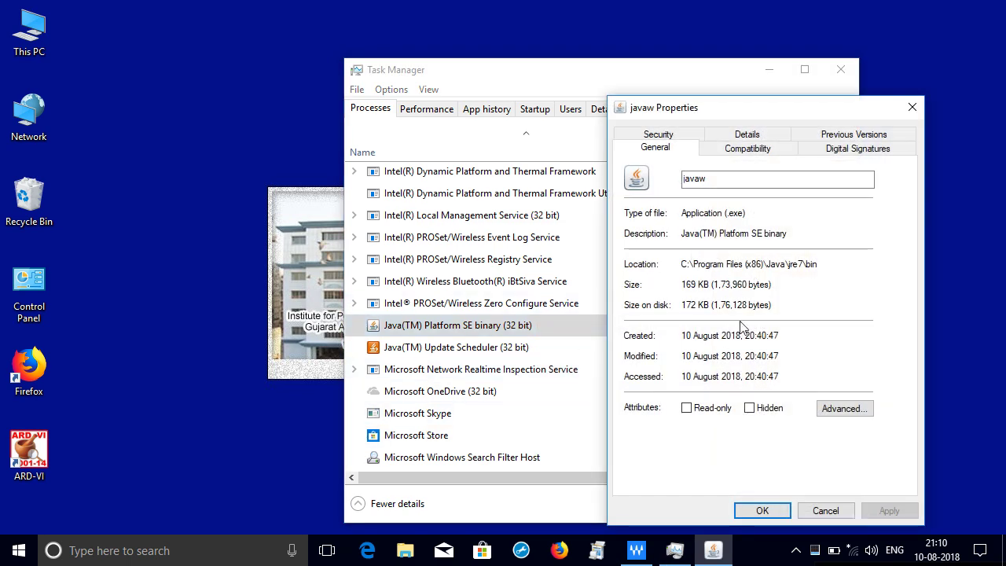
{"action": "left_click", "coordinate": [747, 135]}
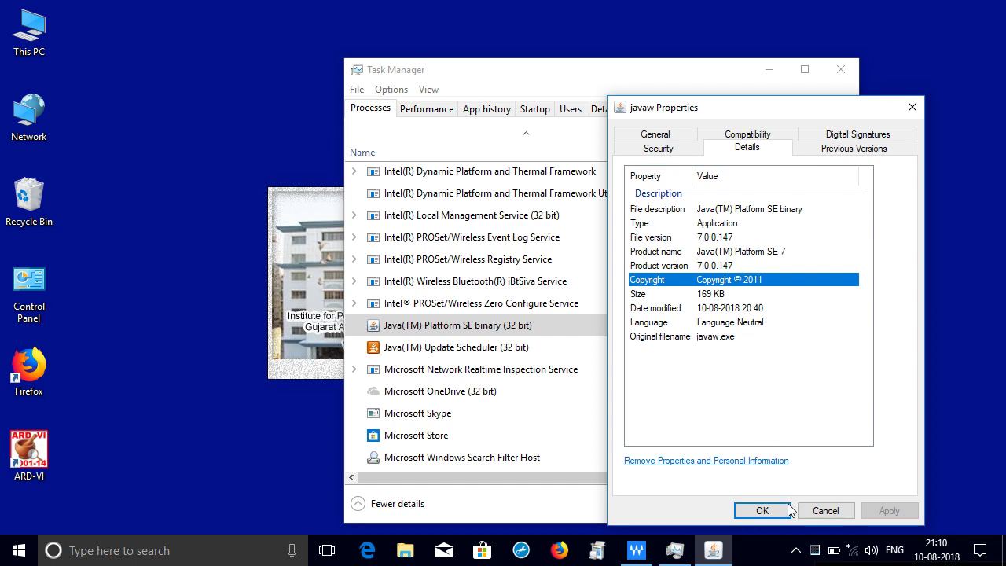
{"action": "left_click", "coordinate": [762, 511]}
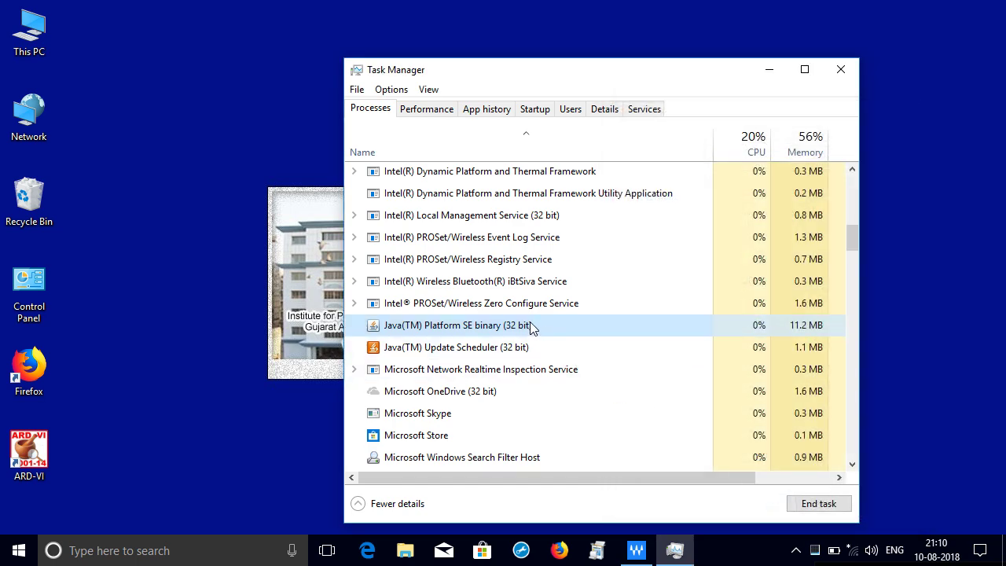
- End the selected Java process, close Task Manager and refresh the desktop
{"action": "left_click", "coordinate": [810, 505]}
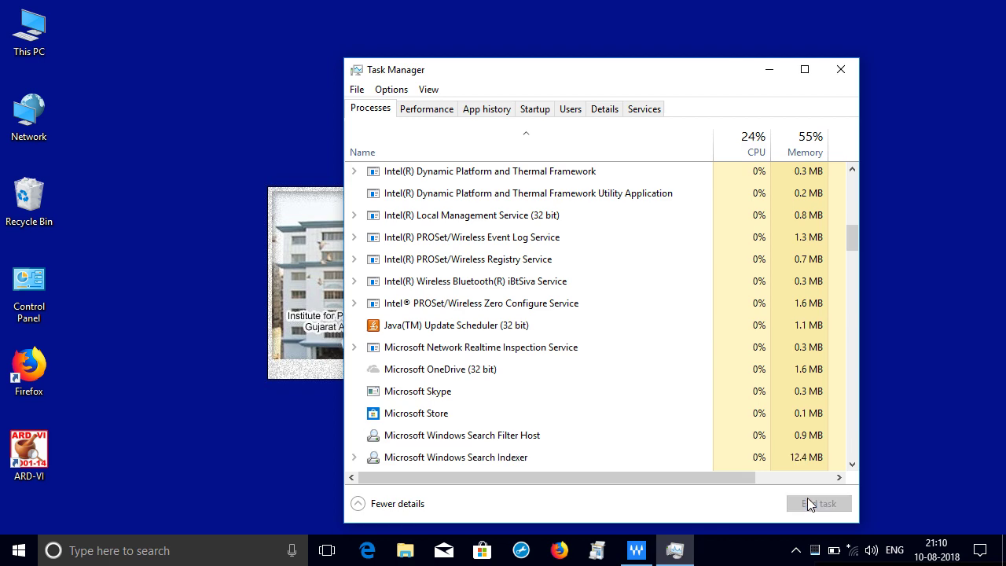
{"action": "left_click", "coordinate": [844, 68]}
{"action": "right_click", "coordinate": [572, 149]}
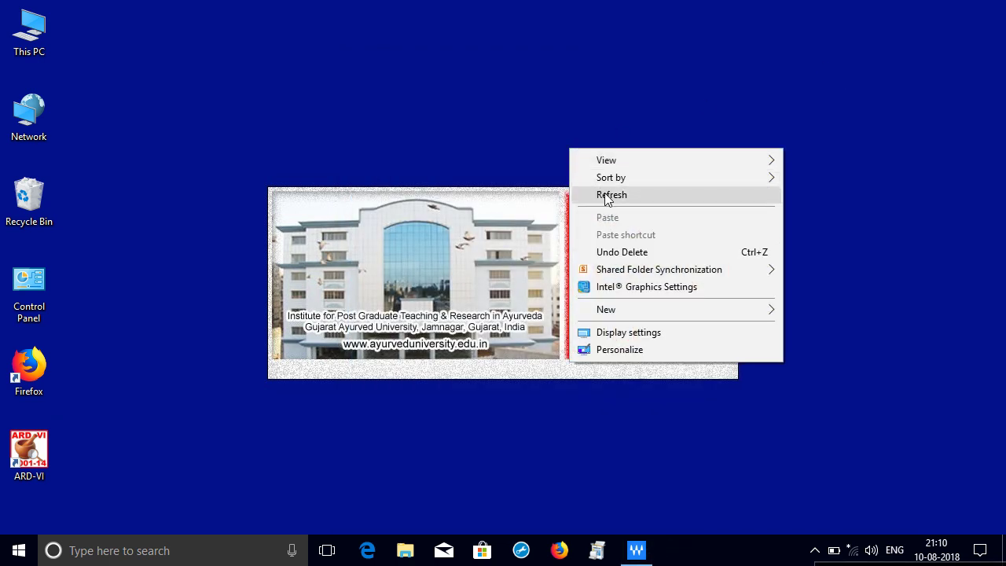
{"action": "left_click", "coordinate": [604, 195]}
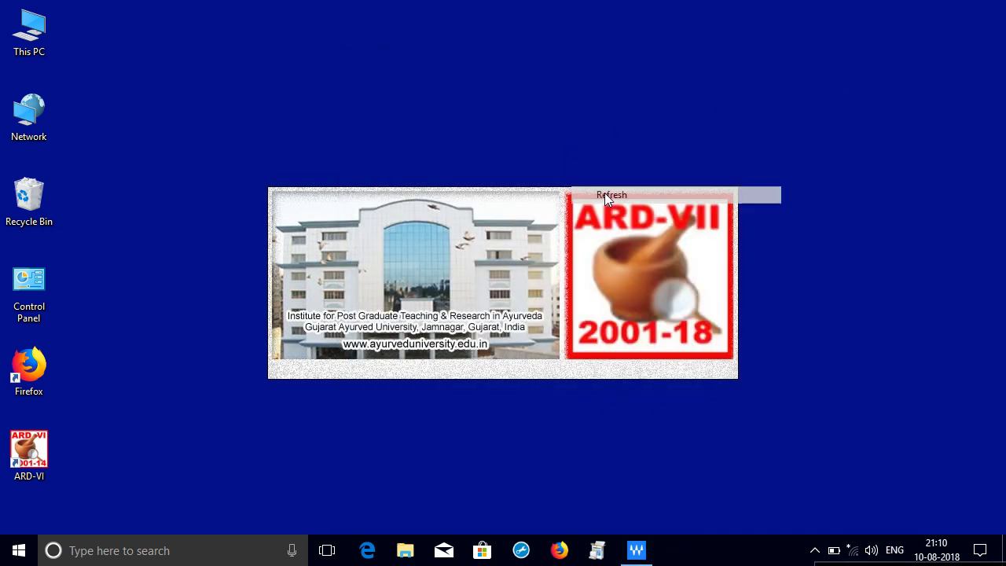
- Uninstall ARD-VI with the uninstaller in the IPGT&RA, GAU, Jamnagar program folder and dismiss its completion message
{"action": "left_click", "coordinate": [13, 558]}
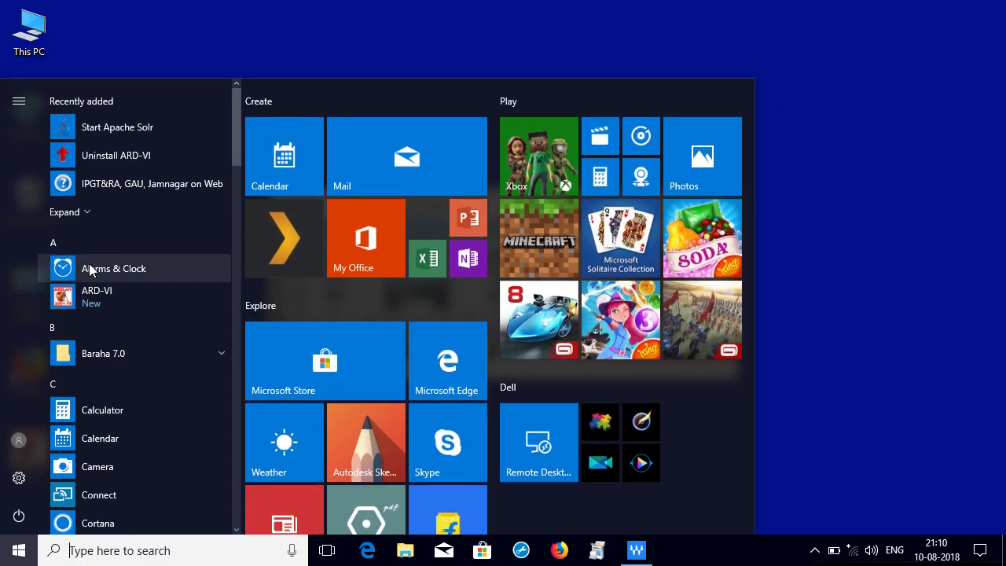
{"action": "scroll", "coordinate": [98, 259], "scroll_direction": "down", "scroll_amount": 2}
{"action": "scroll", "coordinate": [103, 258], "scroll_direction": "down", "scroll_amount": 7}
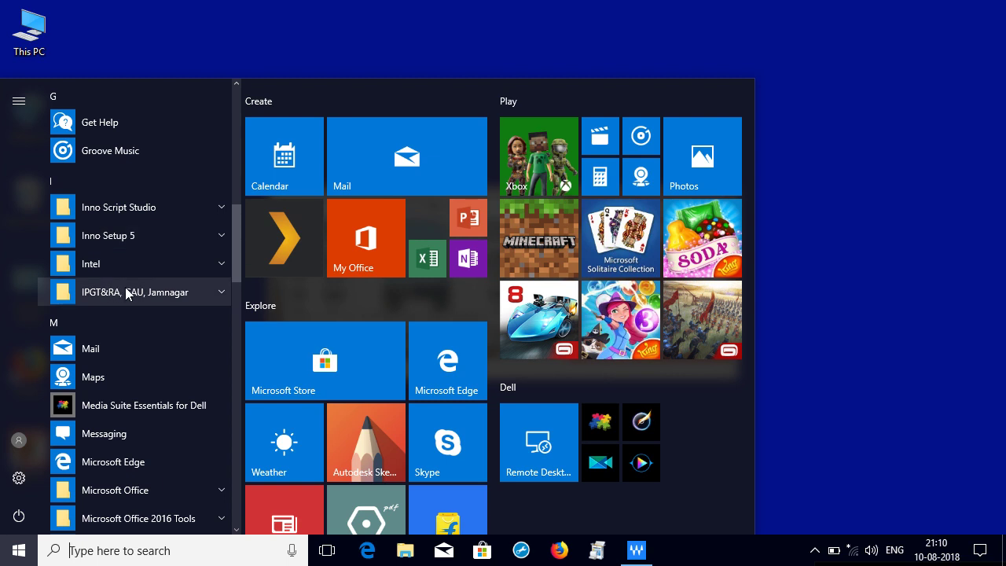
{"action": "left_click", "coordinate": [126, 289]}
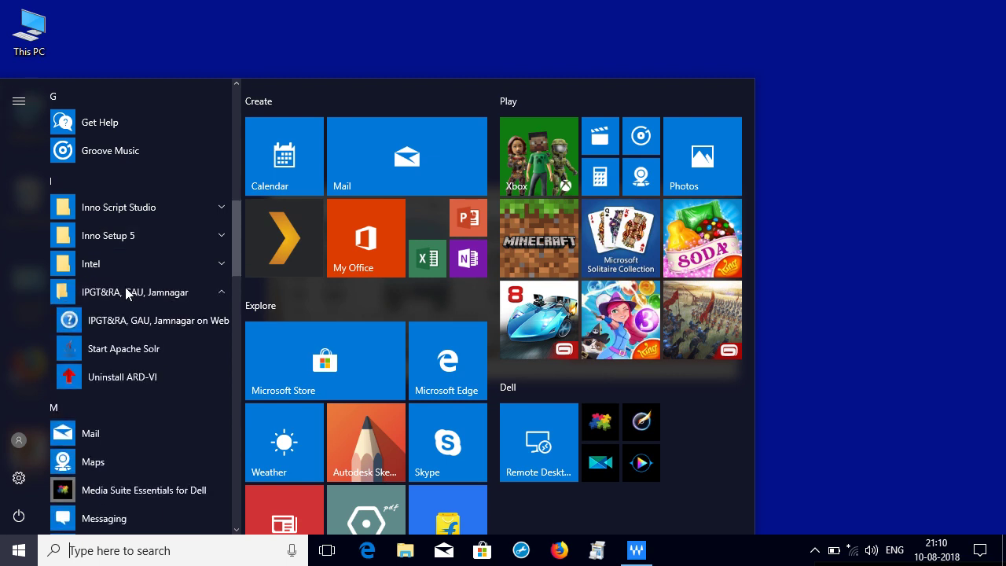
{"action": "left_click", "coordinate": [150, 376]}
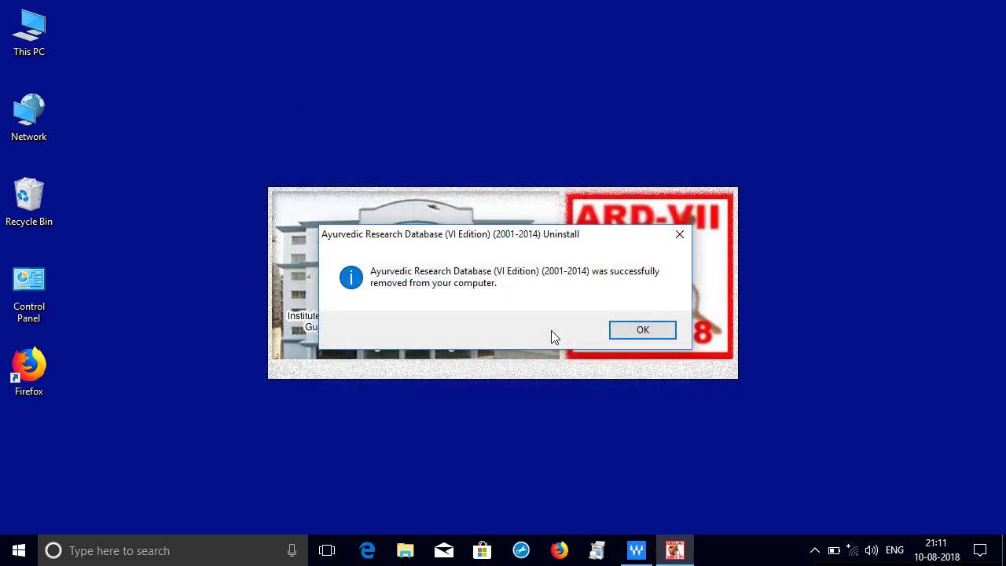
{"action": "left_click", "coordinate": [629, 333]}
{"action": "left_click", "coordinate": [994, 445]}
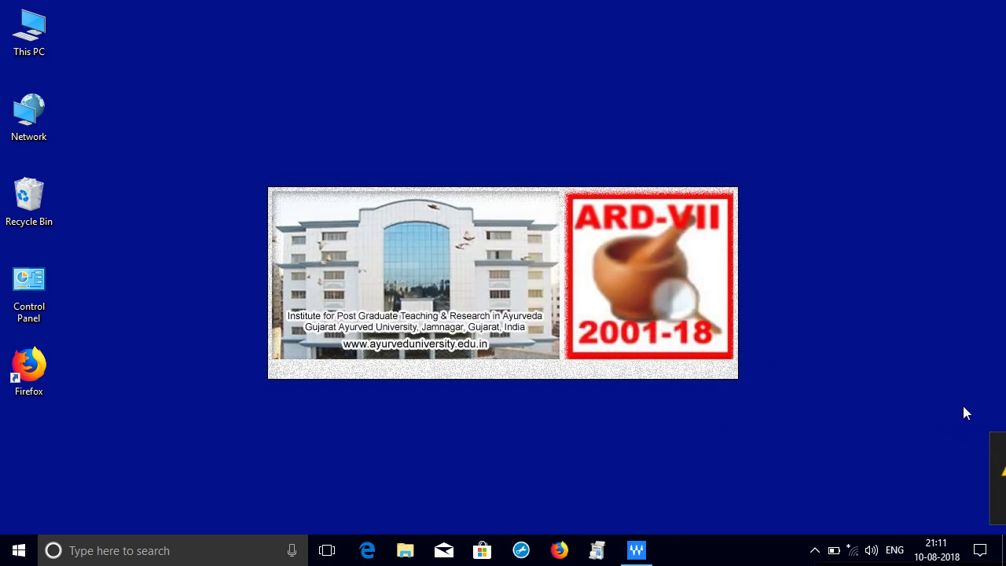
- Open Add or remove programs, uninstall Java(TM) 7, and close Settings
{"action": "left_click", "coordinate": [203, 558]}
{"action": "type", "text": "add"}
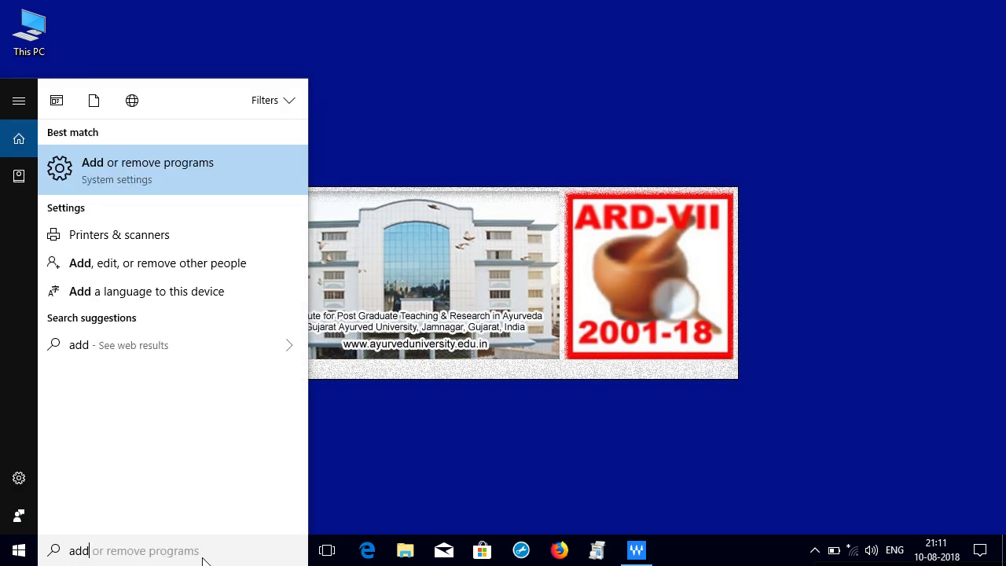
{"action": "left_click", "coordinate": [132, 162]}
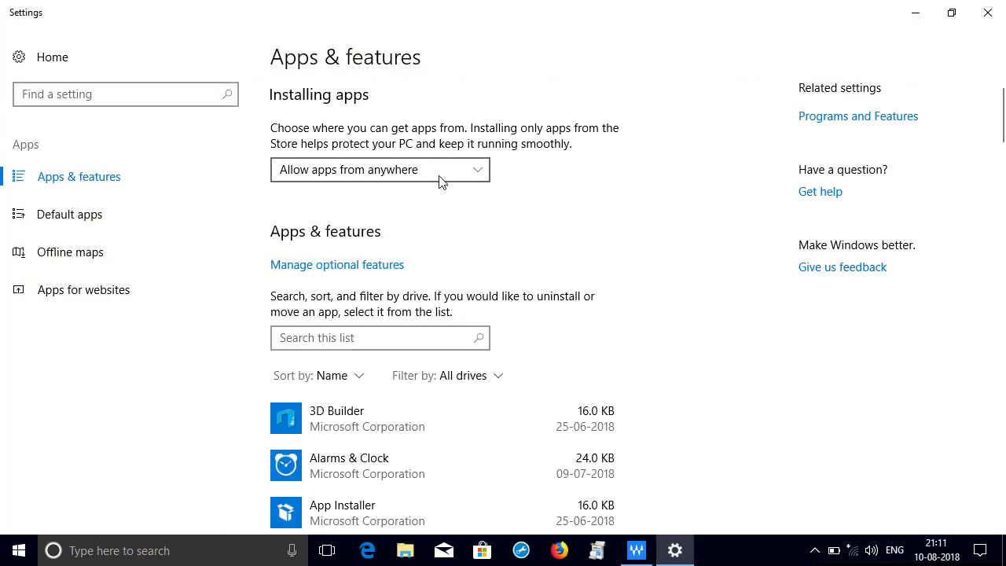
{"action": "scroll", "coordinate": [424, 228], "scroll_direction": "down", "scroll_amount": 10}
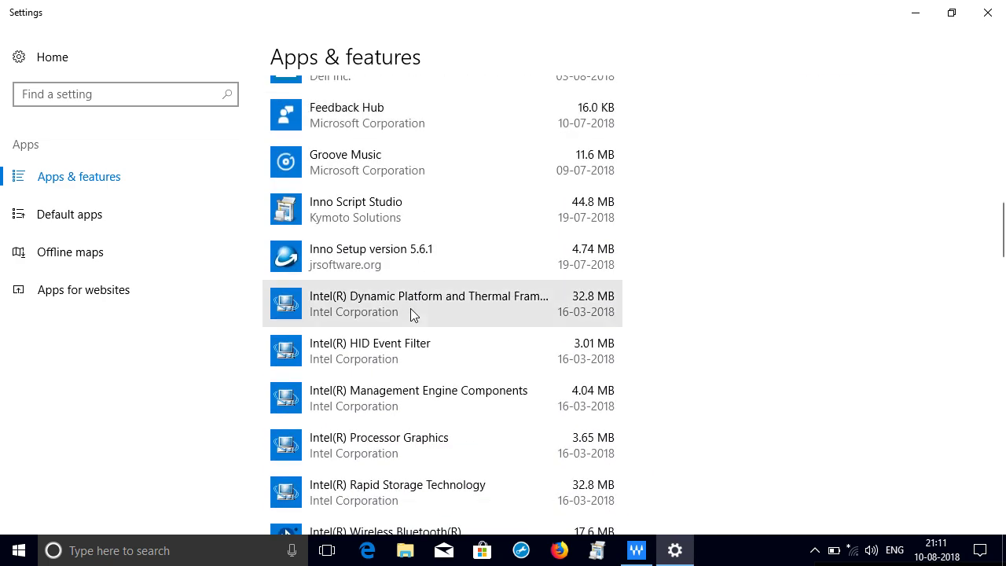
{"action": "scroll", "coordinate": [412, 313], "scroll_direction": "down", "scroll_amount": 5}
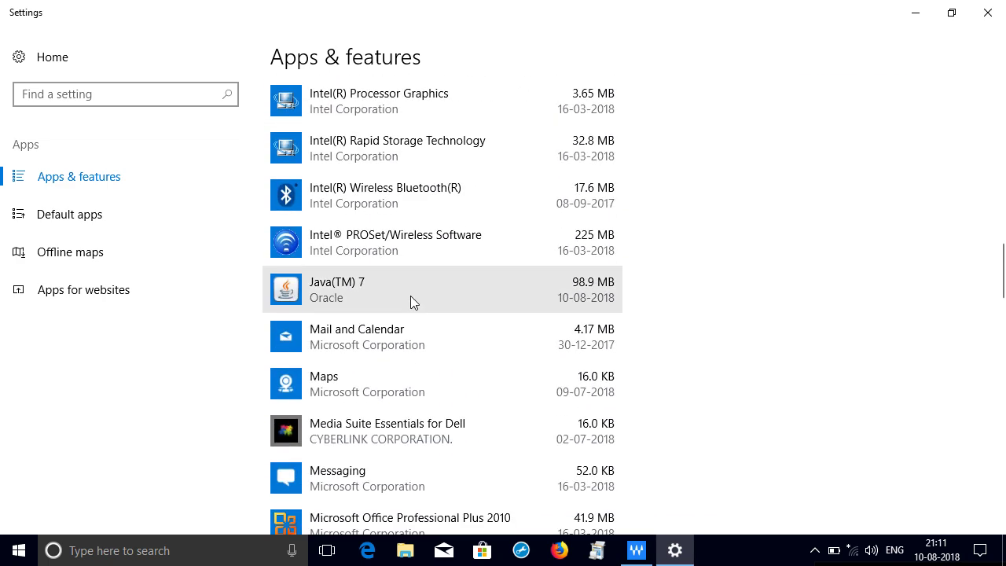
{"action": "left_click", "coordinate": [411, 295]}
{"action": "left_click", "coordinate": [571, 293]}
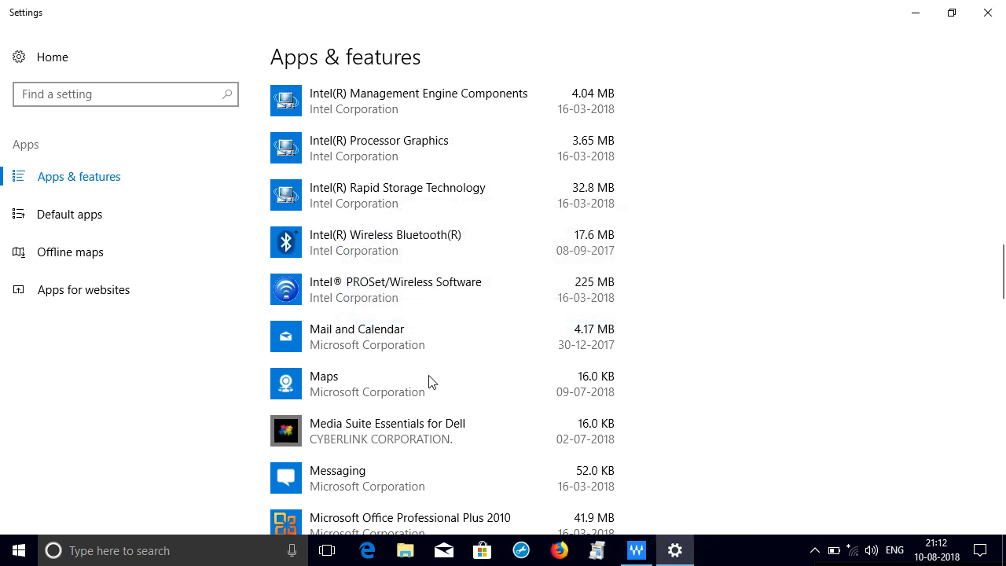
{"action": "left_click", "coordinate": [988, 13]}
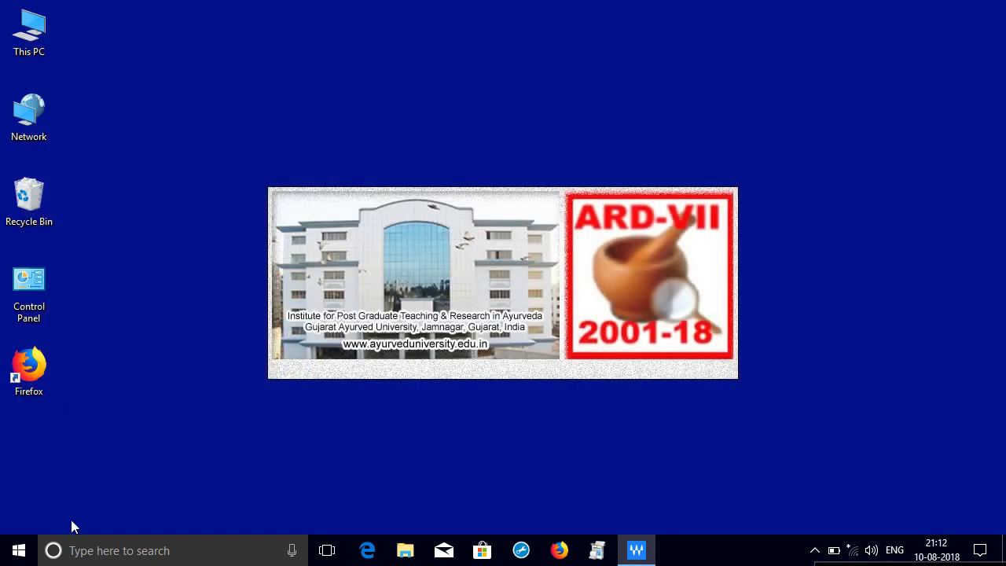
- Check the Program Files (x86) folder on drive C for leftover program folders, and close File Explorer
{"action": "left_click", "coordinate": [405, 551]}
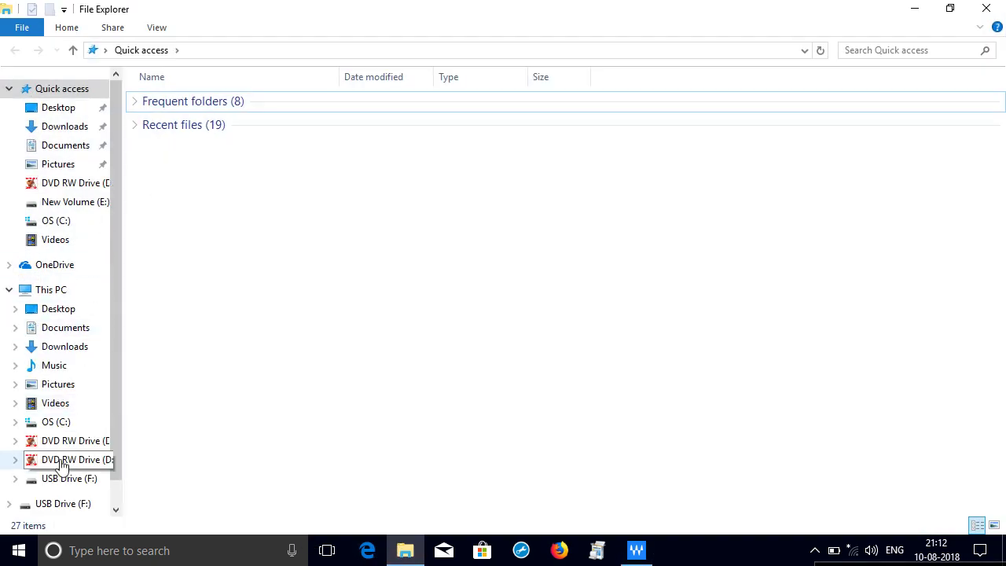
{"action": "left_click", "coordinate": [61, 430]}
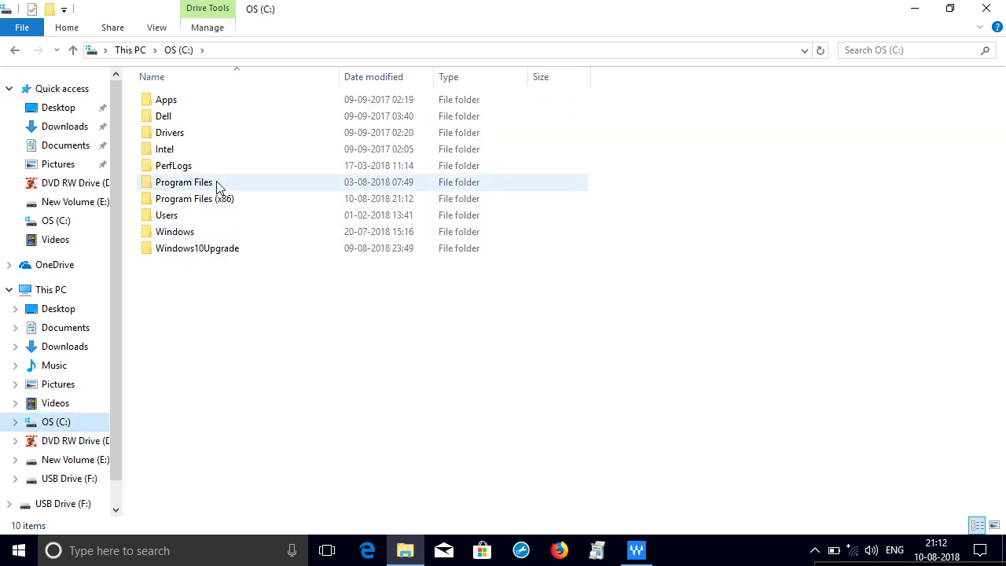
{"action": "double_click", "coordinate": [220, 197]}
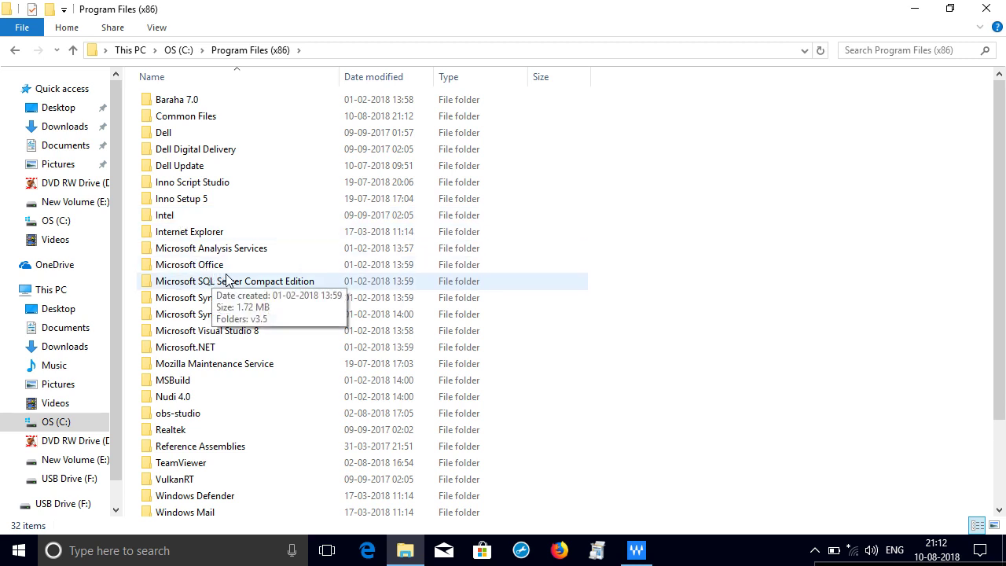
{"action": "left_click", "coordinate": [979, 7]}
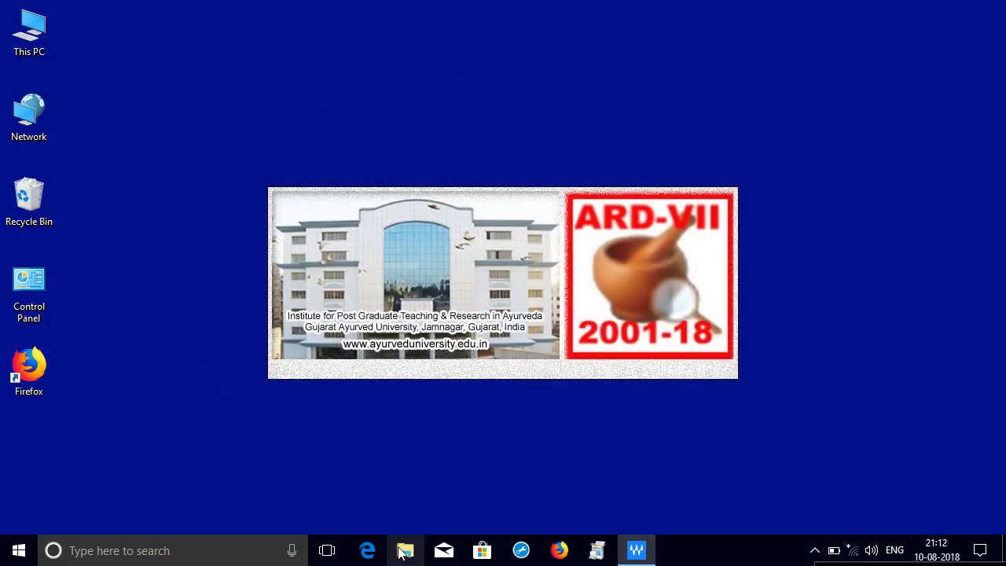
- Open the ARD_VII_7_5_2_5 disc in the DVD drive without starting its installer, and select the ARD_HELP_VIDEOS folder
{"action": "left_click", "coordinate": [402, 550]}
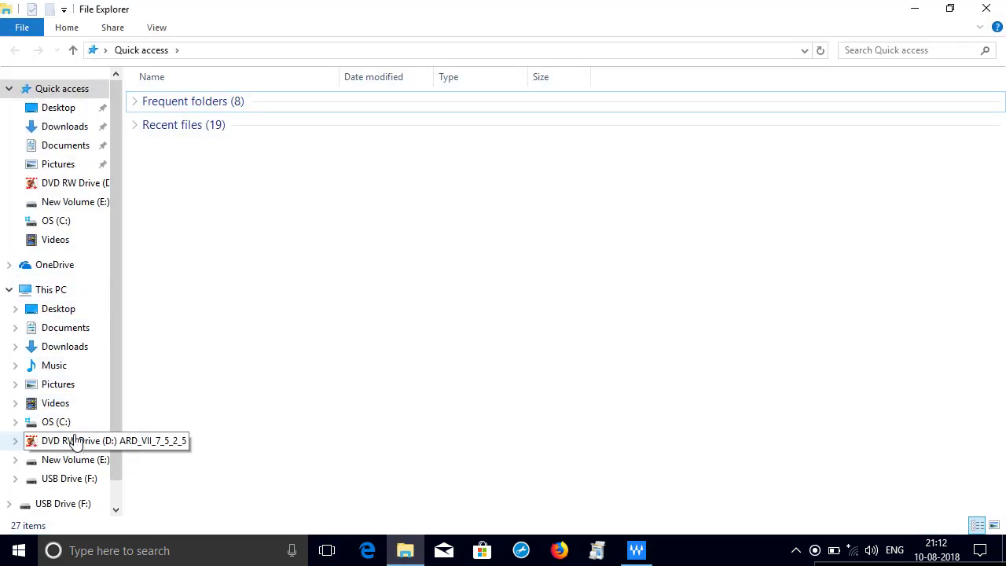
{"action": "left_click", "coordinate": [67, 291]}
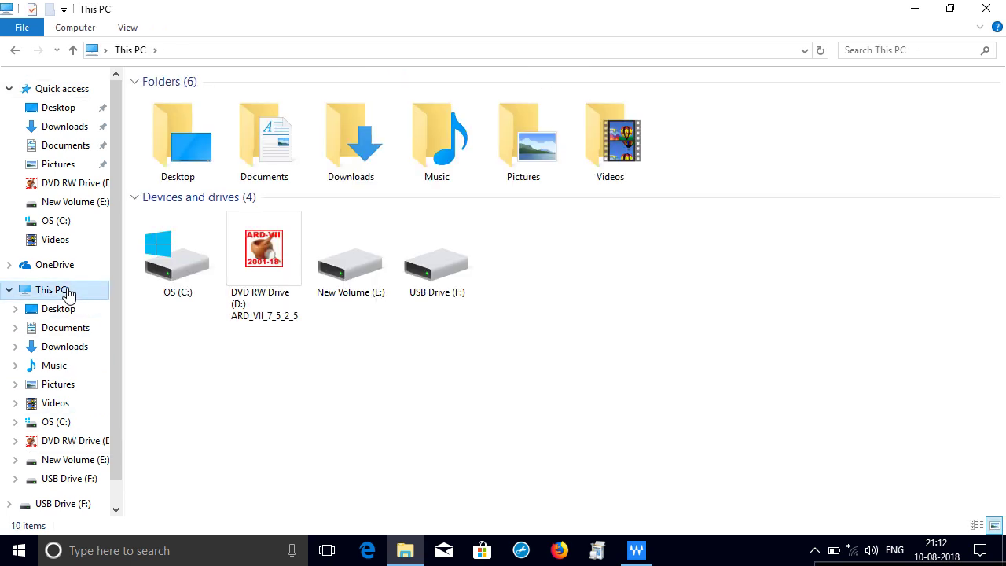
{"action": "left_click", "coordinate": [272, 258]}
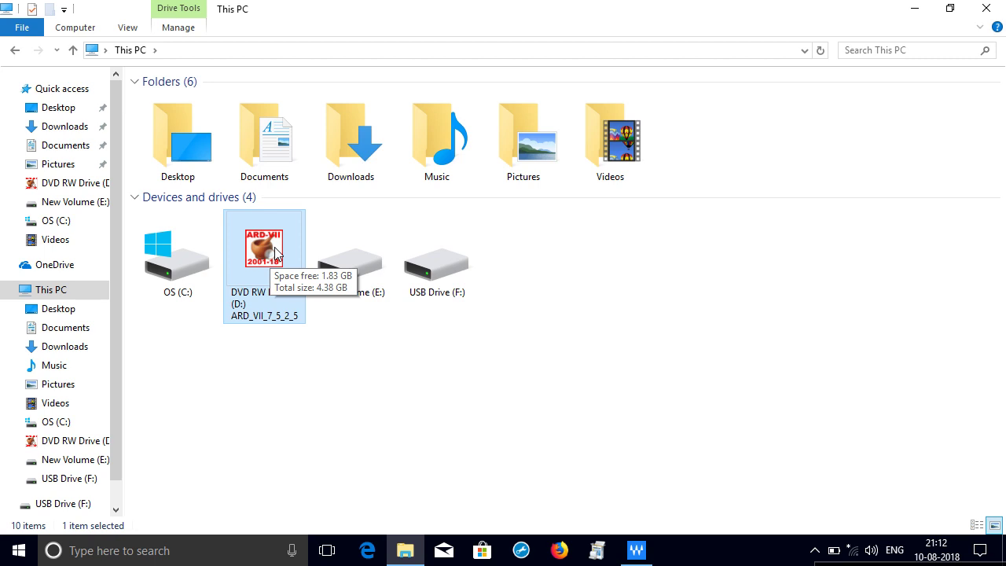
{"action": "right_click", "coordinate": [275, 253]}
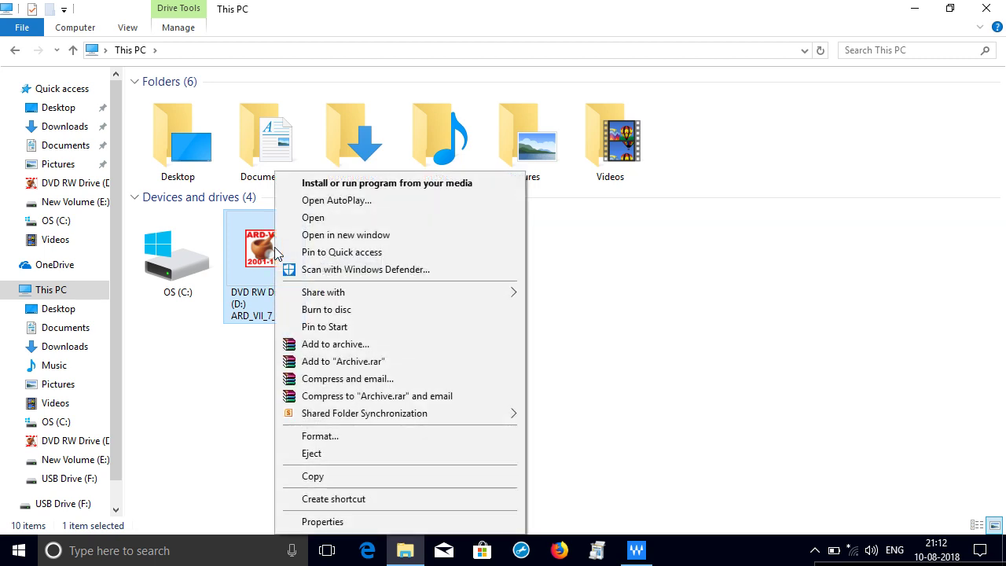
{"action": "left_click", "coordinate": [320, 224]}
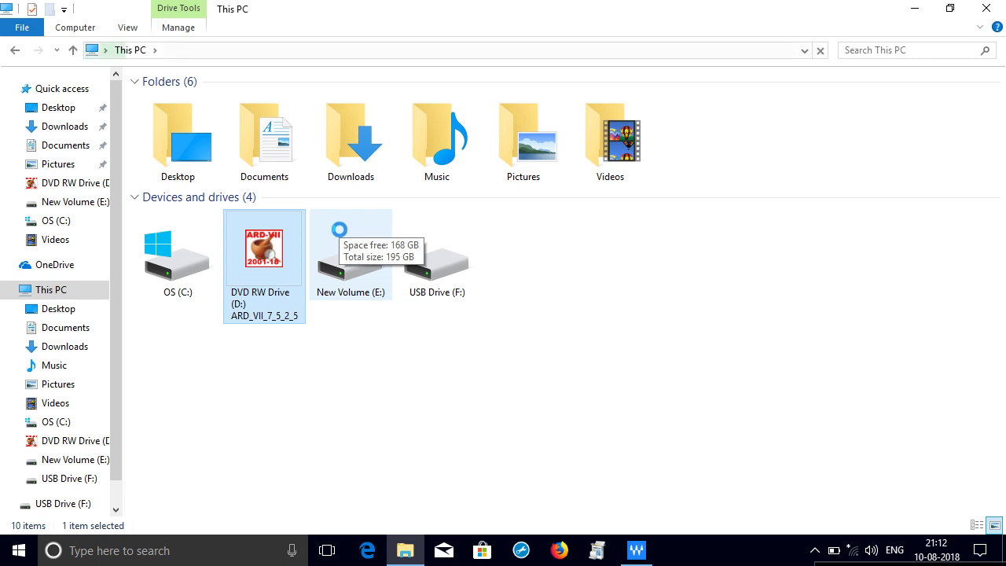
{"action": "left_click", "coordinate": [207, 121]}
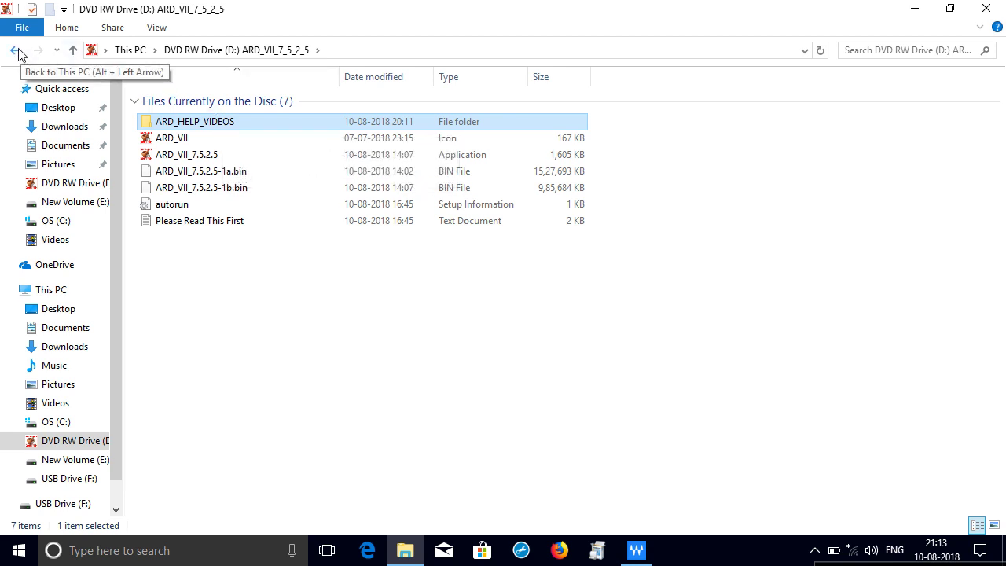
- Show the disc's files in Details layout, and run the ARD_VII_7.5.2.5 application, agreeing to continue with the installation
{"action": "left_click", "coordinate": [186, 158]}
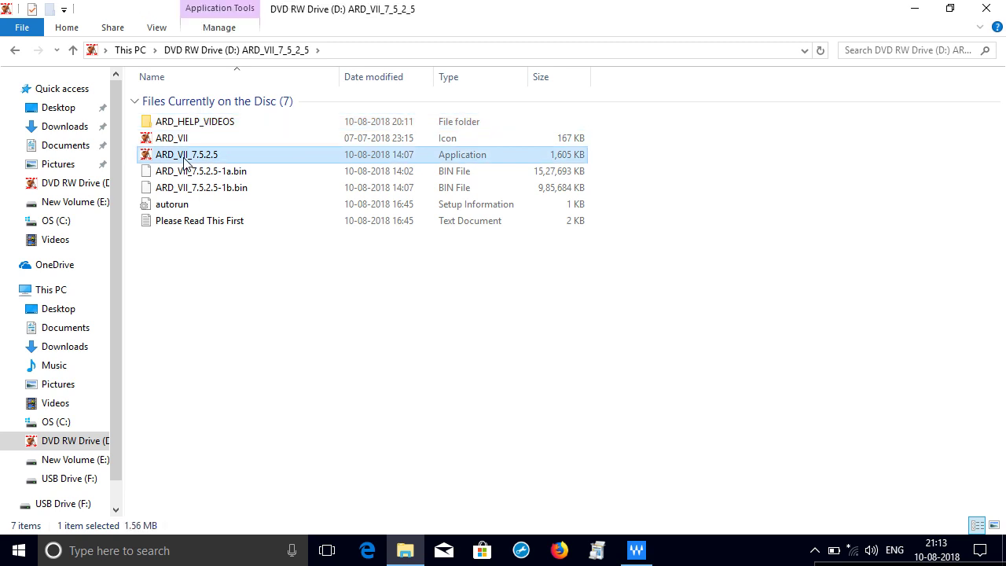
{"action": "left_click", "coordinate": [158, 28]}
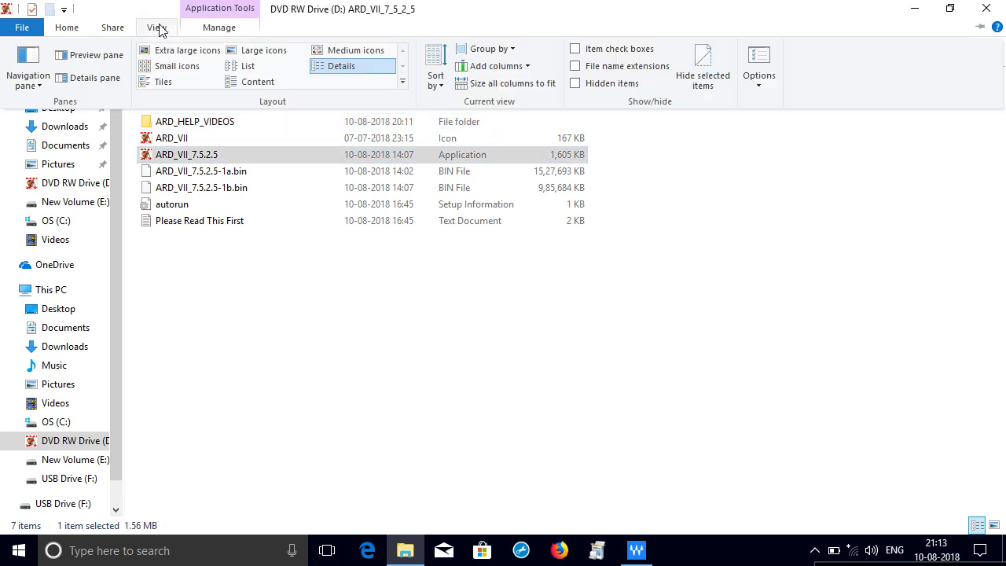
{"action": "left_click", "coordinate": [343, 66]}
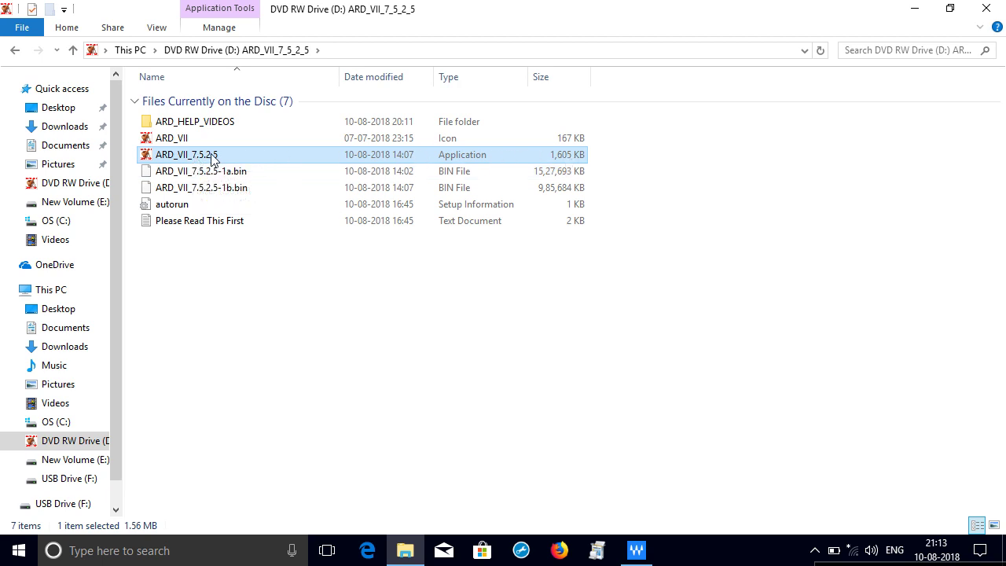
{"action": "mouse_move", "coordinate": [189, 157]}
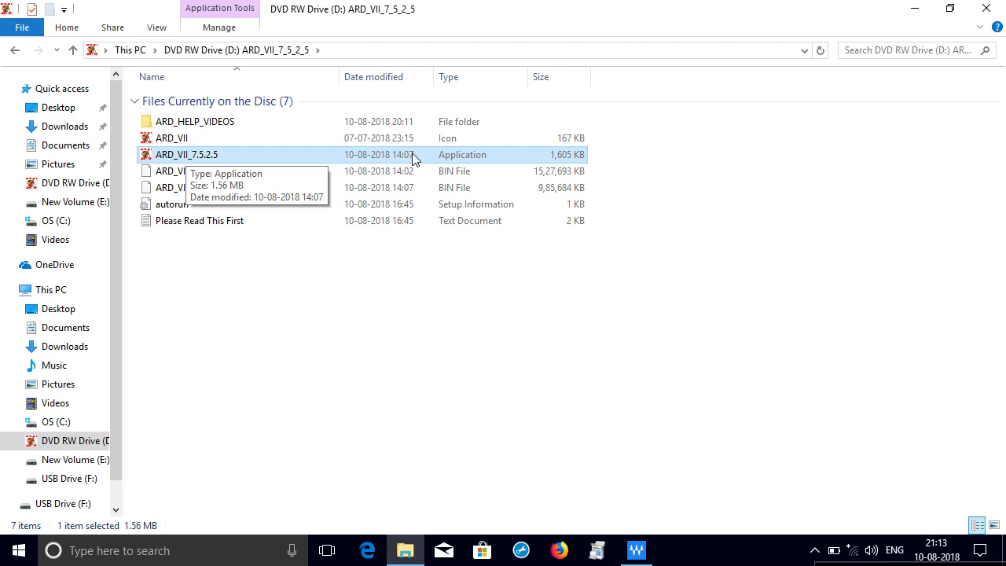
{"action": "right_click", "coordinate": [198, 159]}
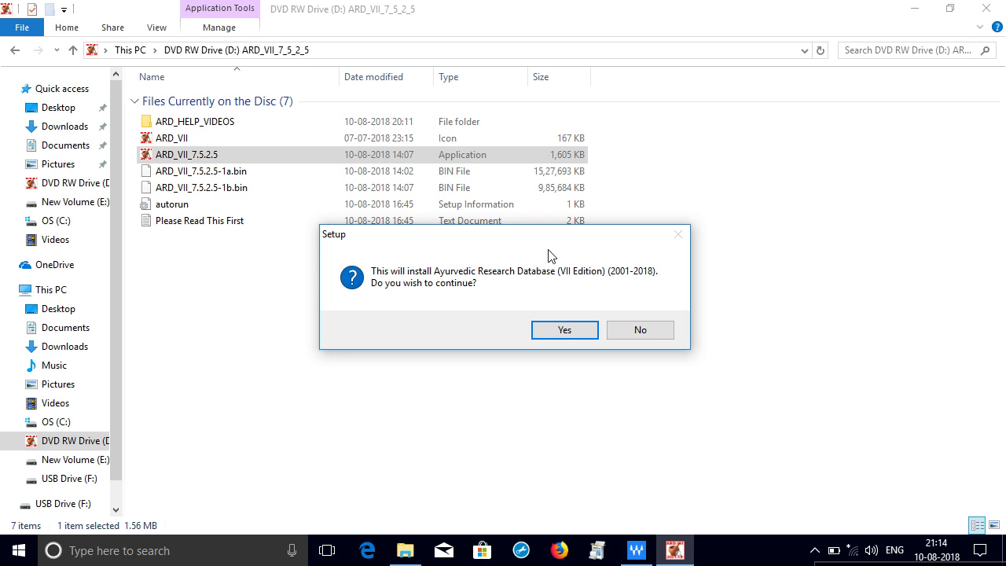
{"action": "left_click", "coordinate": [568, 330]}
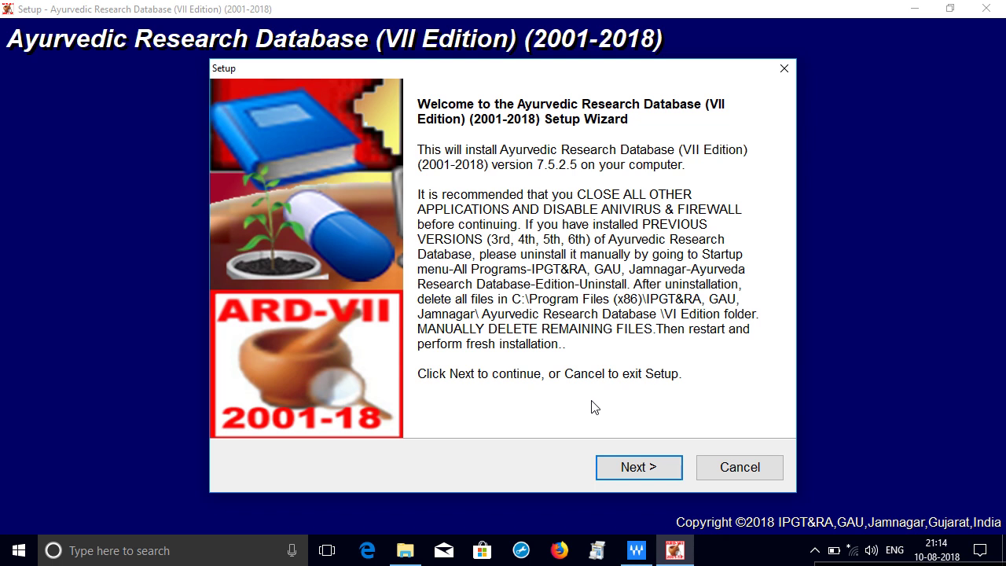
- Accept the license agreement in the setup wizard, and read through the known-issues information before continuing to the user details
{"action": "left_click", "coordinate": [638, 468]}
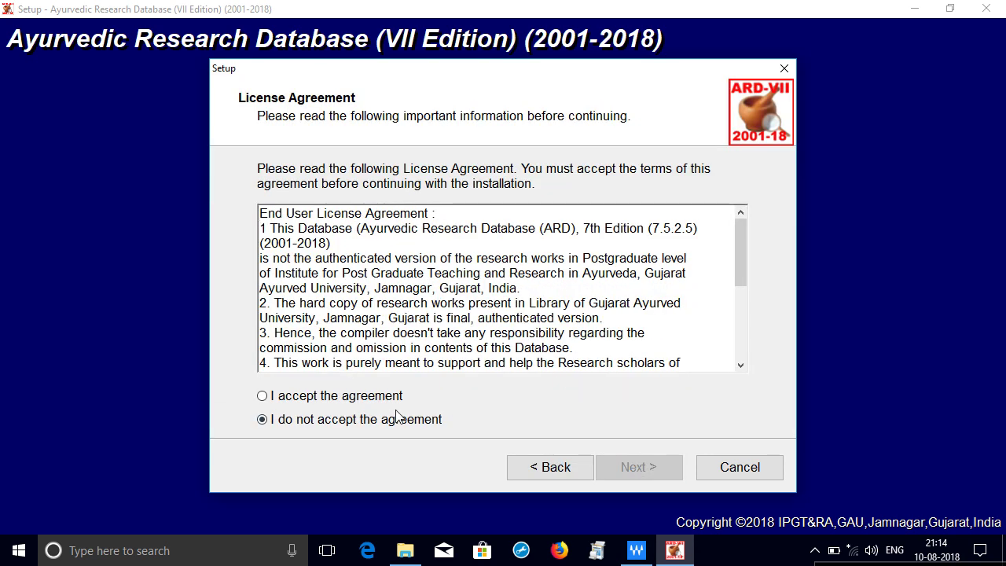
{"action": "left_click", "coordinate": [384, 403]}
{"action": "left_click", "coordinate": [636, 467]}
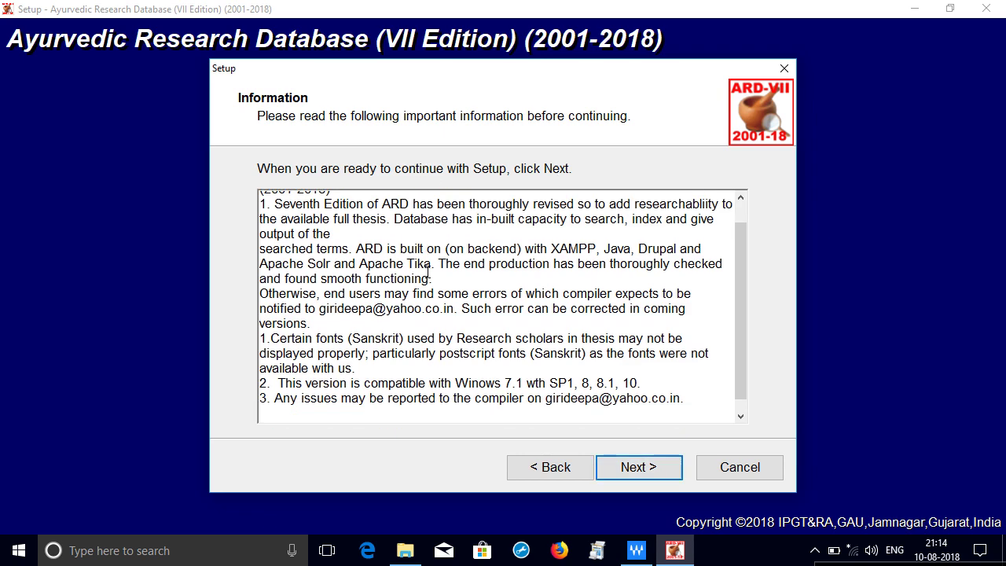
{"action": "scroll", "coordinate": [428, 272], "scroll_direction": "down", "scroll_amount": 1}
{"action": "scroll", "coordinate": [446, 294], "scroll_direction": "up", "scroll_amount": 1}
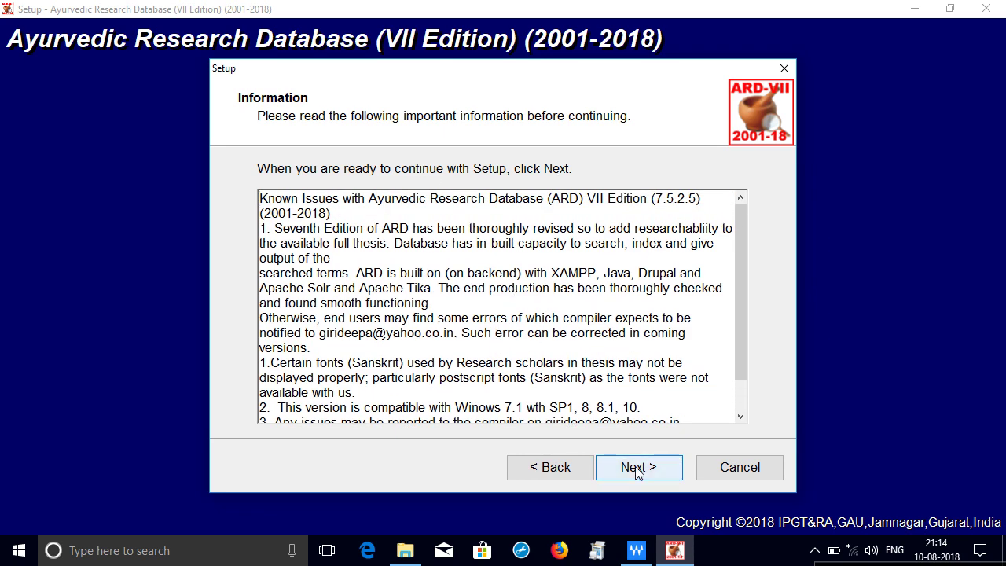
{"action": "scroll", "coordinate": [578, 358], "scroll_direction": "down", "scroll_amount": 1}
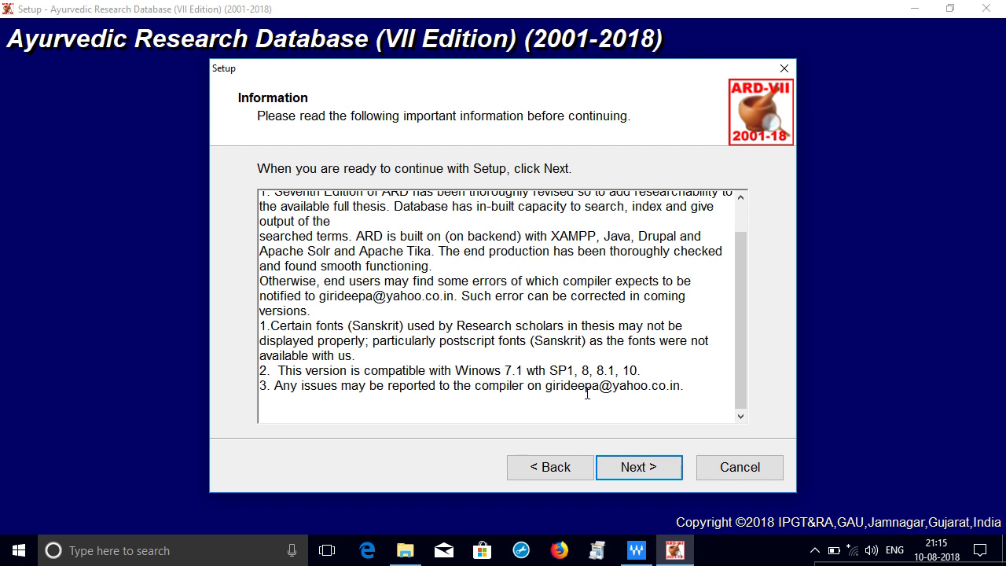
{"action": "left_click", "coordinate": [643, 469]}
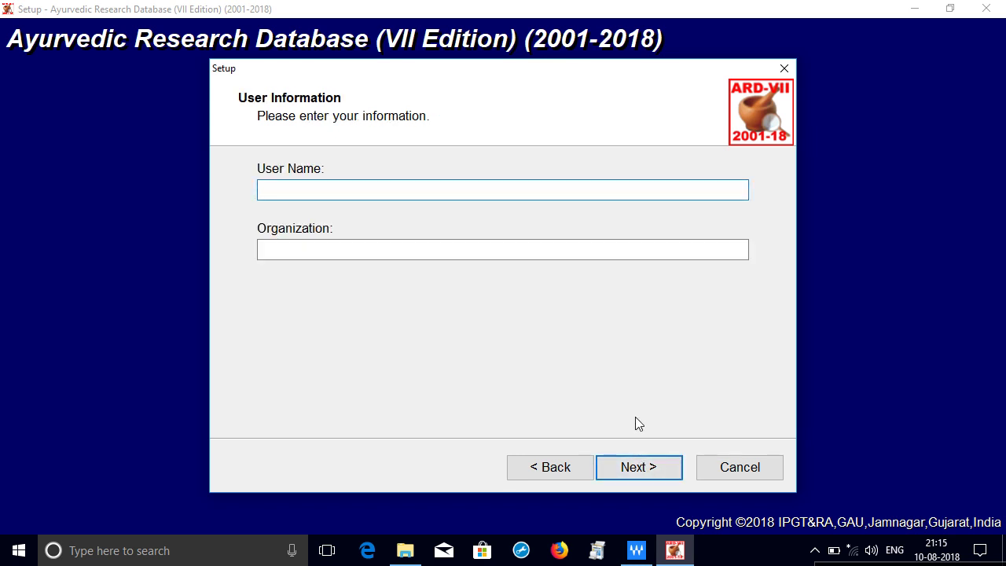
- Enter the user name, and accept C:\ARD_VII as the destination location, agreeing to create the folder
{"action": "type", "text": "kc"}
{"action": "left_click", "coordinate": [658, 470]}
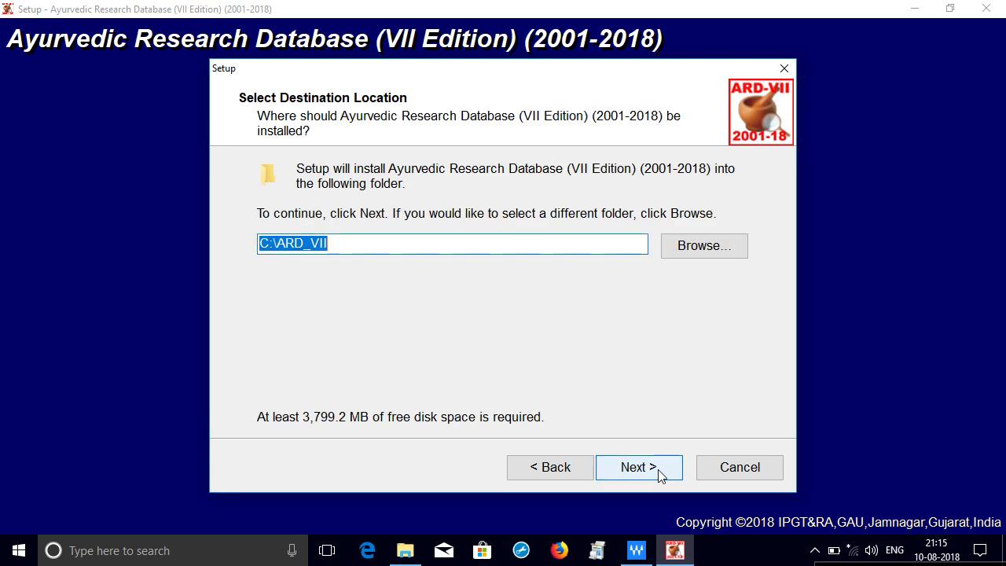
{"action": "left_click", "coordinate": [349, 243]}
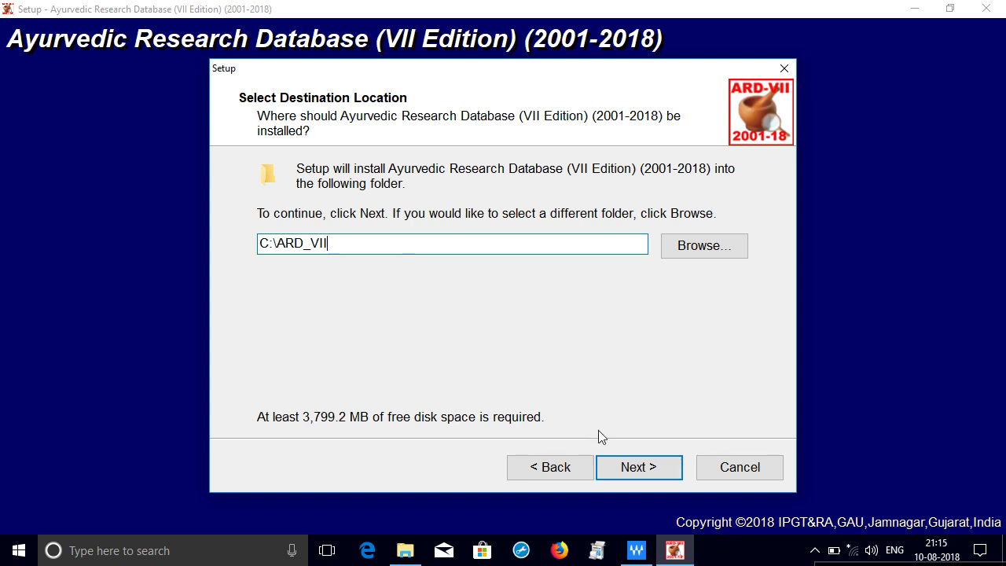
{"action": "left_click", "coordinate": [627, 476]}
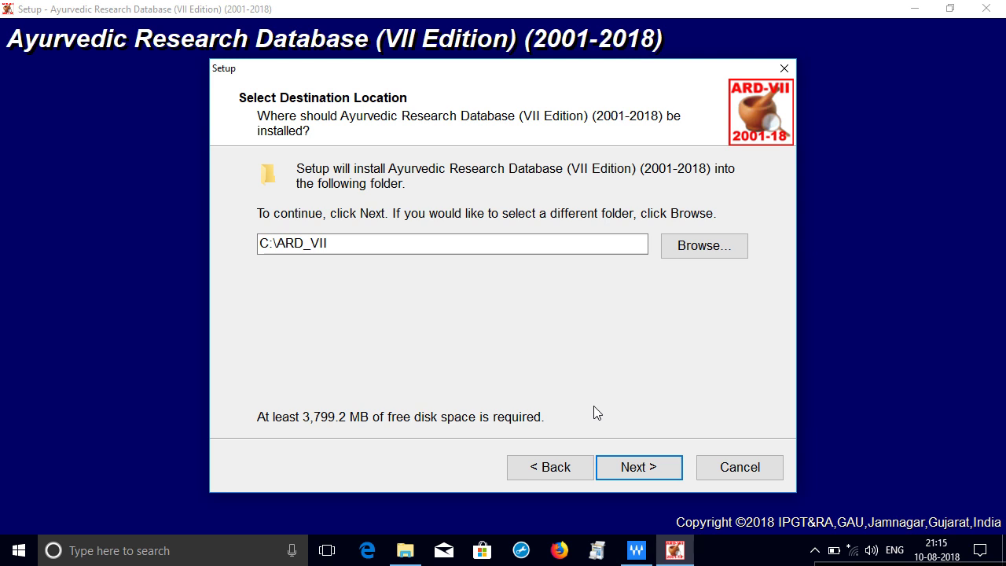
{"action": "left_click", "coordinate": [642, 472]}
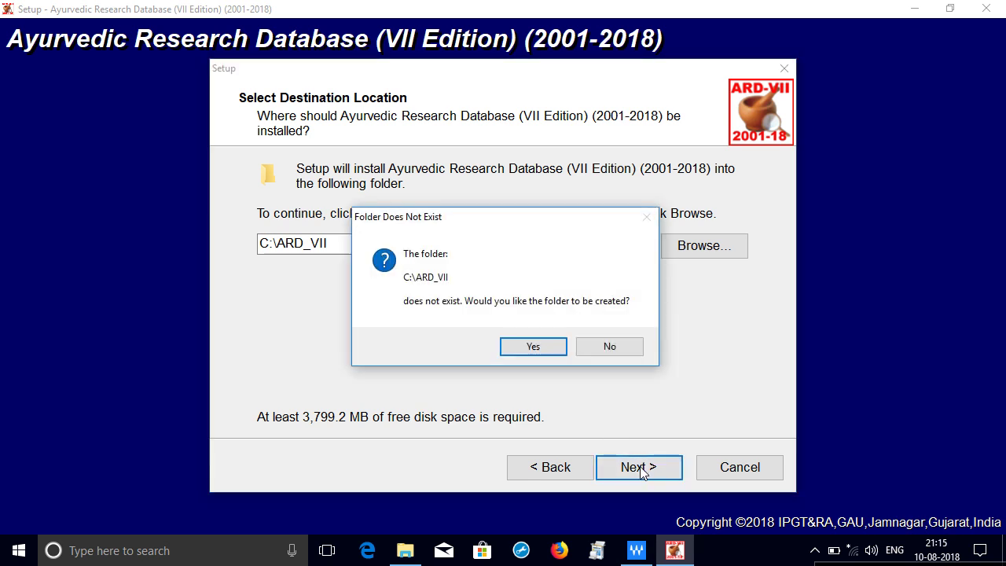
{"action": "left_click", "coordinate": [532, 349]}
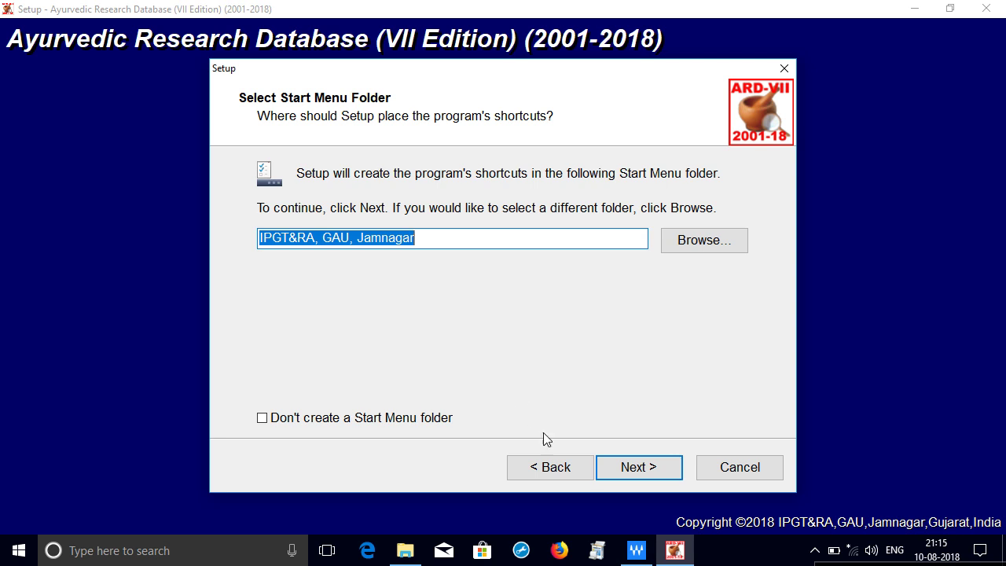
- Keep the IPGT&RA, GAU, Jamnagar Start Menu folder with desktop and Quick Launch shortcuts, and review the installation summary
{"action": "left_click", "coordinate": [647, 470]}
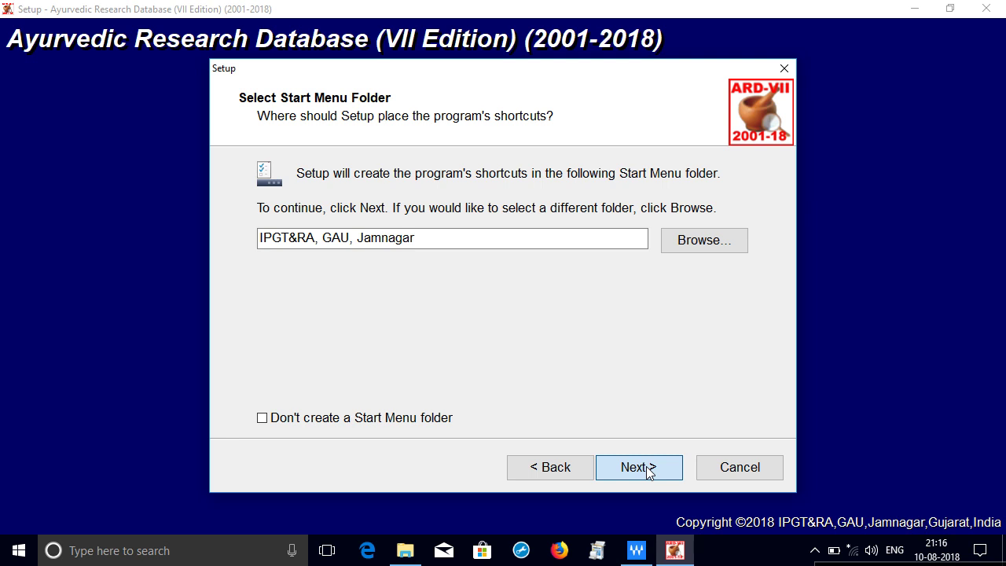
{"action": "left_click", "coordinate": [648, 468]}
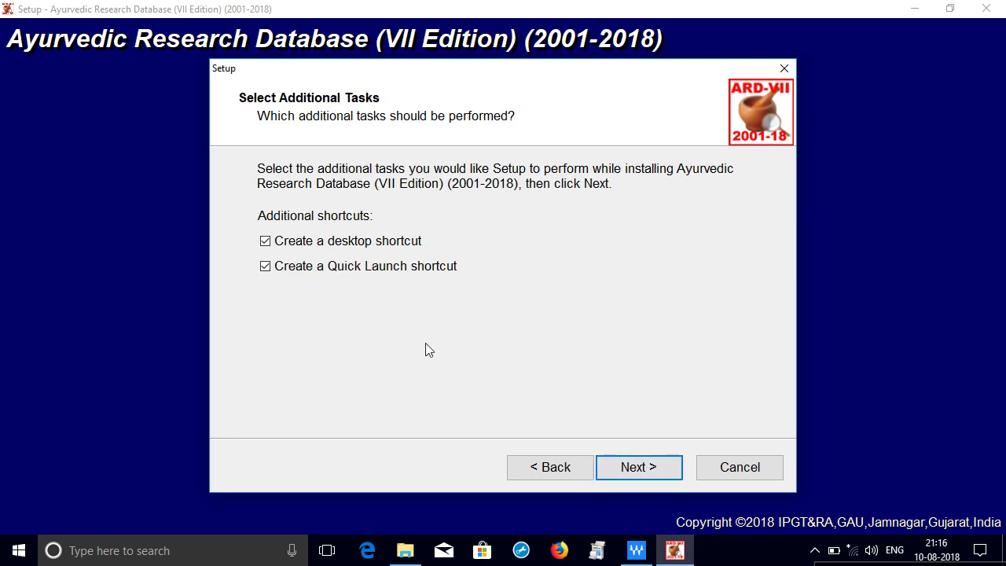
{"action": "left_click", "coordinate": [622, 467]}
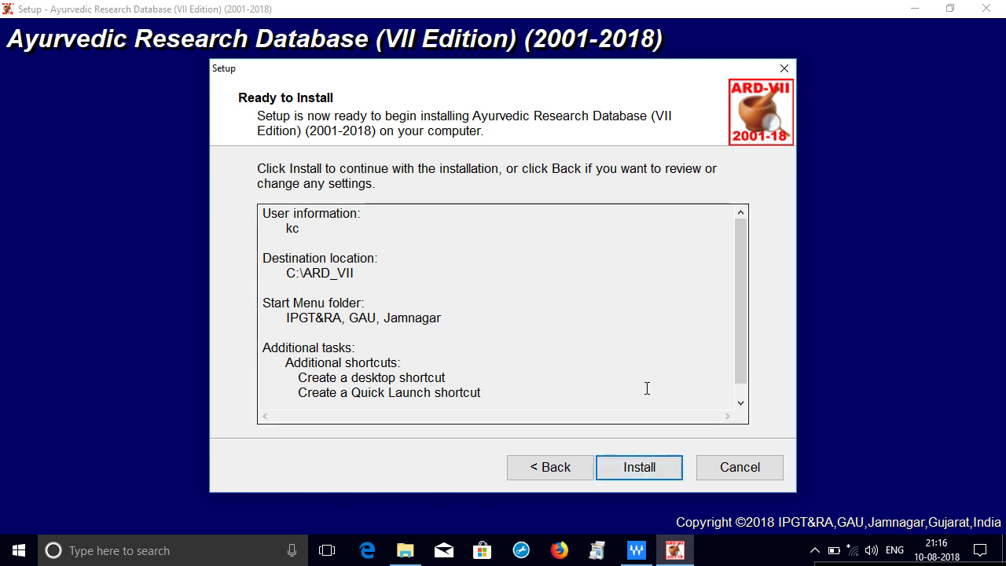
{"action": "scroll", "coordinate": [643, 365], "scroll_direction": "down", "scroll_amount": 1}
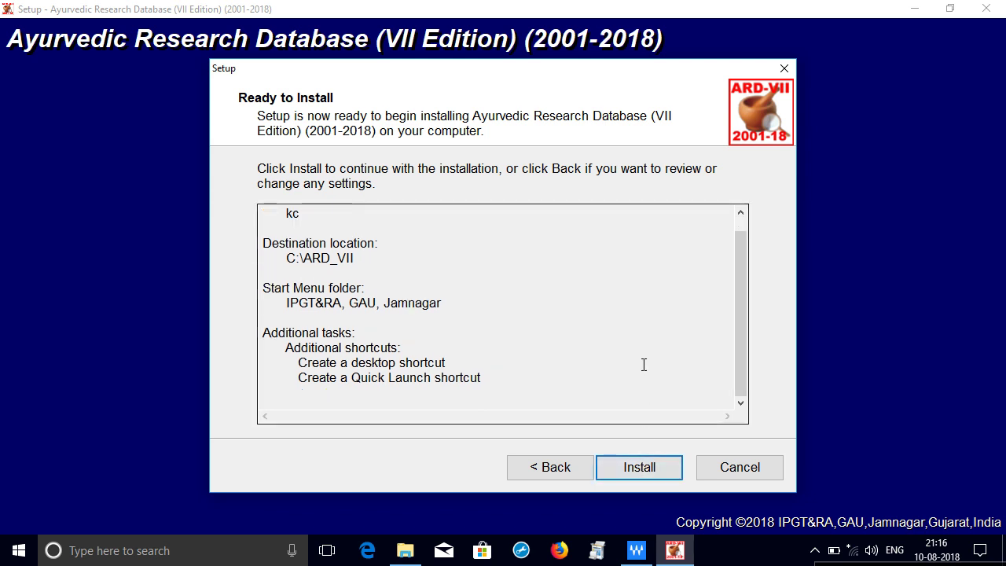